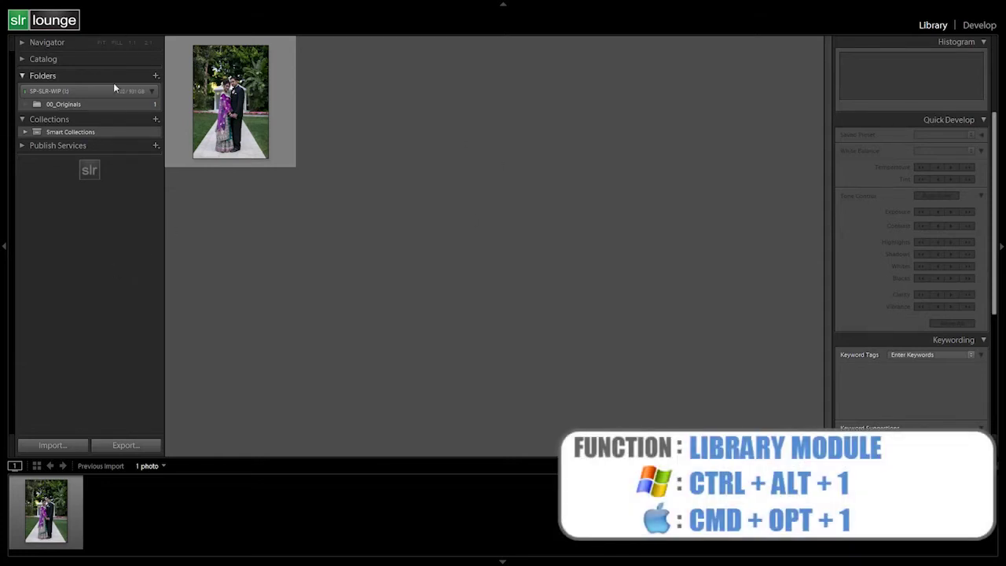
Open the Metadata menu from the Library module's menu bar
left_click(101, 5)
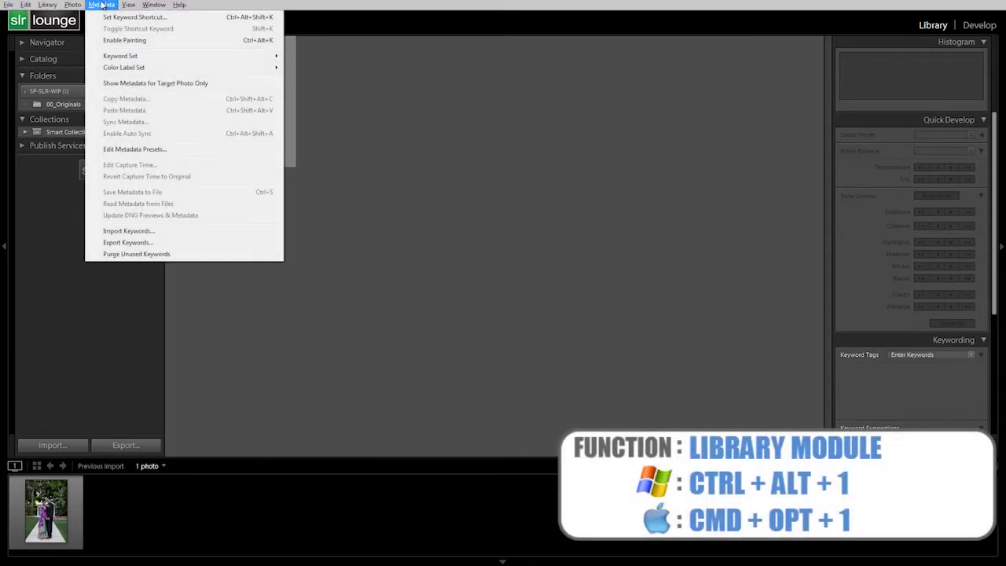
Choose Edit Metadata Presets to bring up the preset editor on the Custom preset
left_click(126, 150)
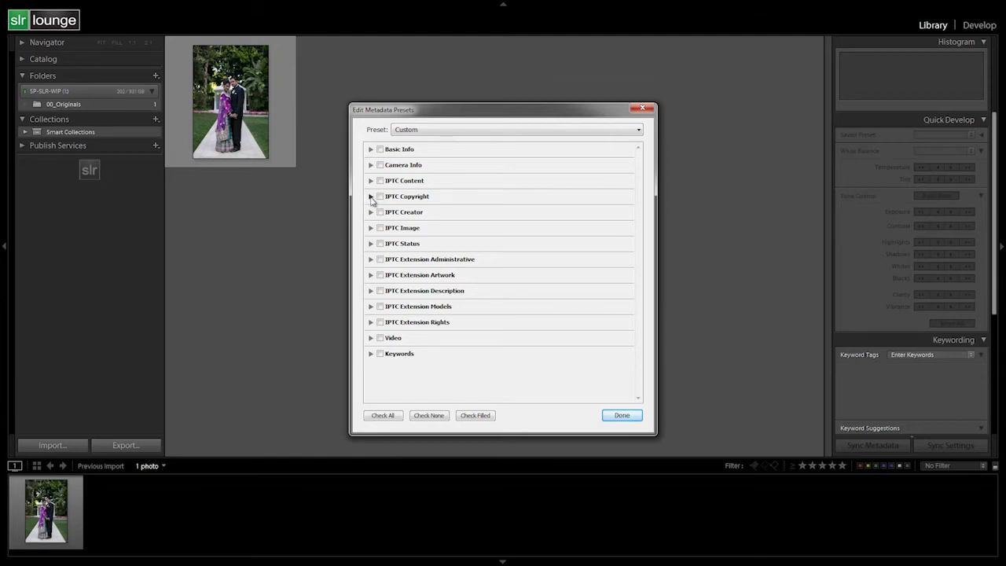
Enable the IPTC Copyright section with holder SLR Lounge and status Copyrighted
left_click(371, 197)
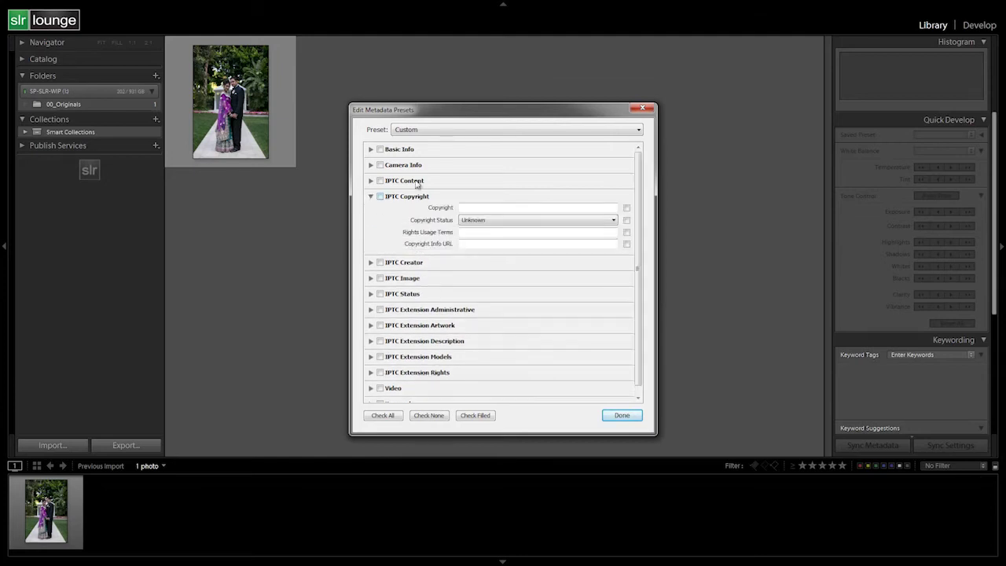
left_click(380, 196)
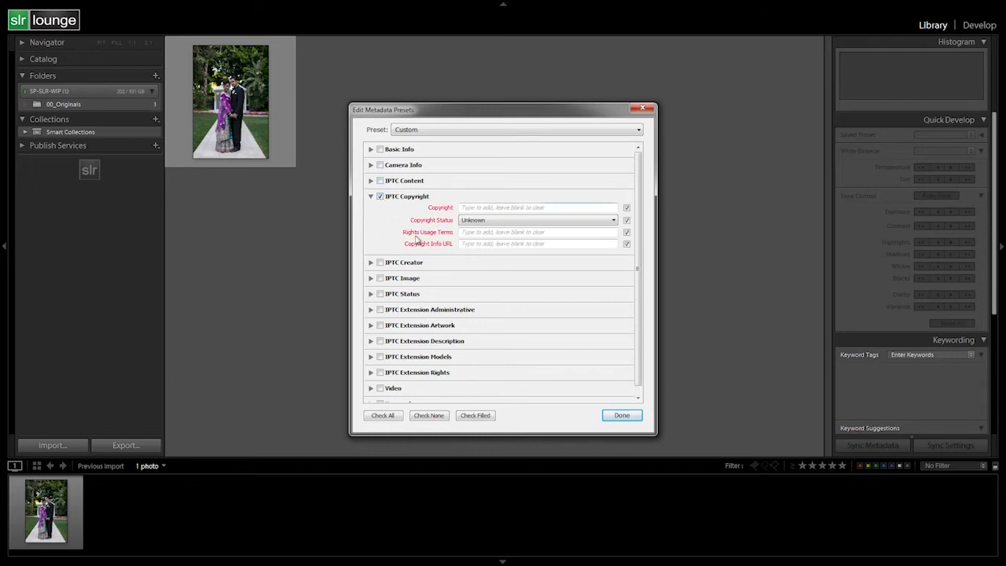
left_click(488, 207)
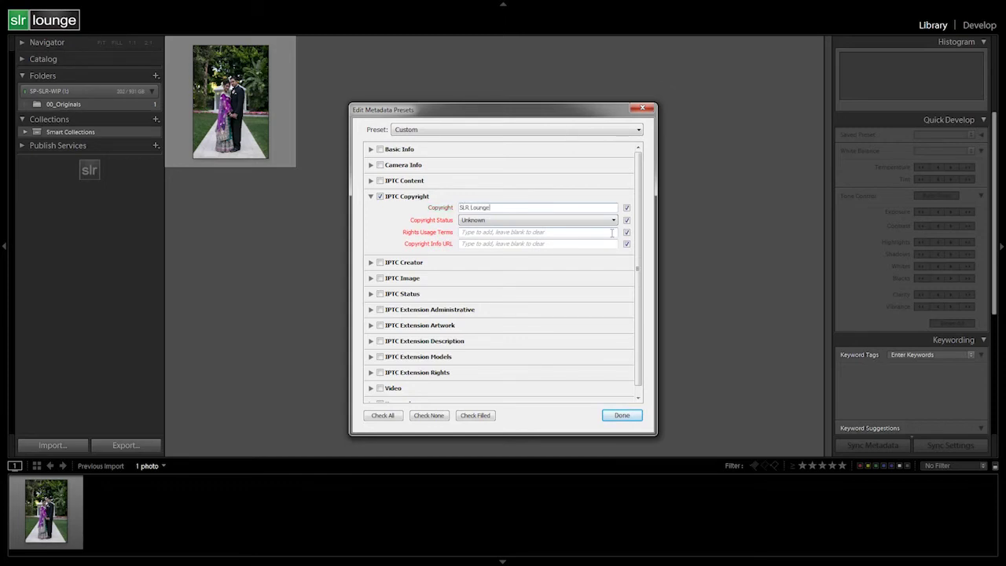
left_click(553, 221)
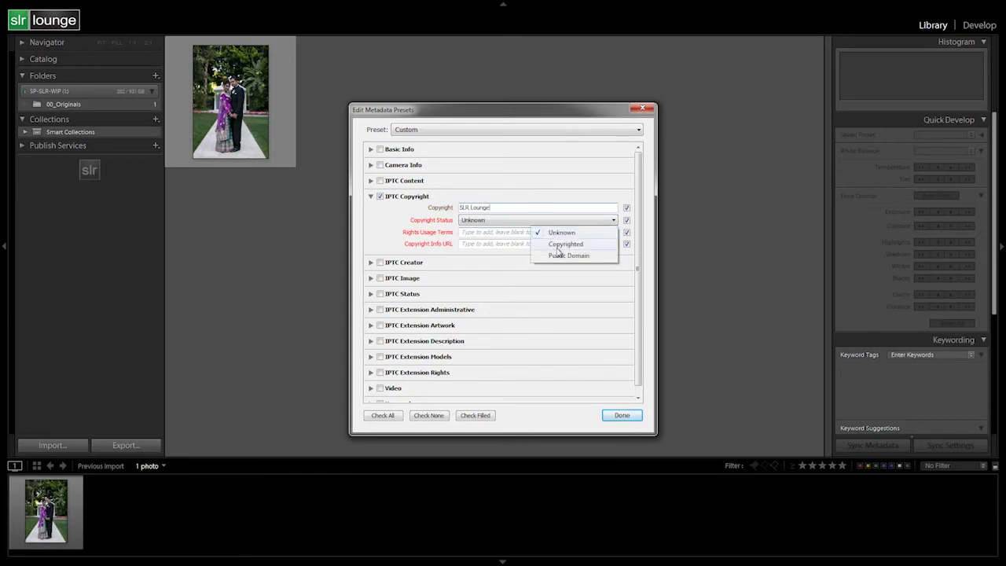
left_click(560, 245)
left_click(507, 233)
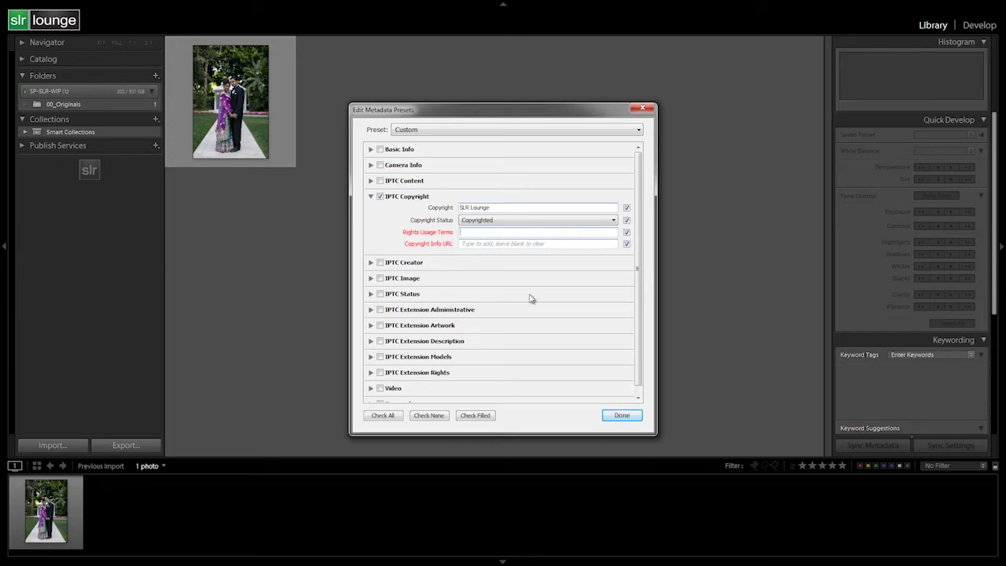
type("With express permission only")
key("Tab")
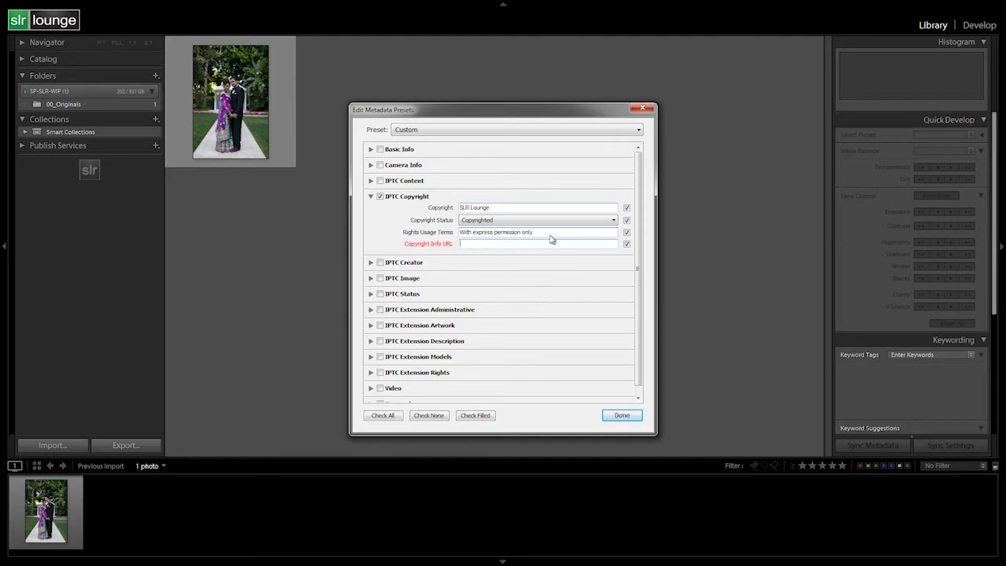
type("www.slrlounge.com/copyright.html")
key("BackSpace")
key("BackSpace")
key("BackSpace")
key("BackSpace")
key("BackSpace")
key("BackSpace")
key("BackSpace")
Enable the IPTC Creator section and enter the creator's name
left_click(371, 263)
left_click(380, 263)
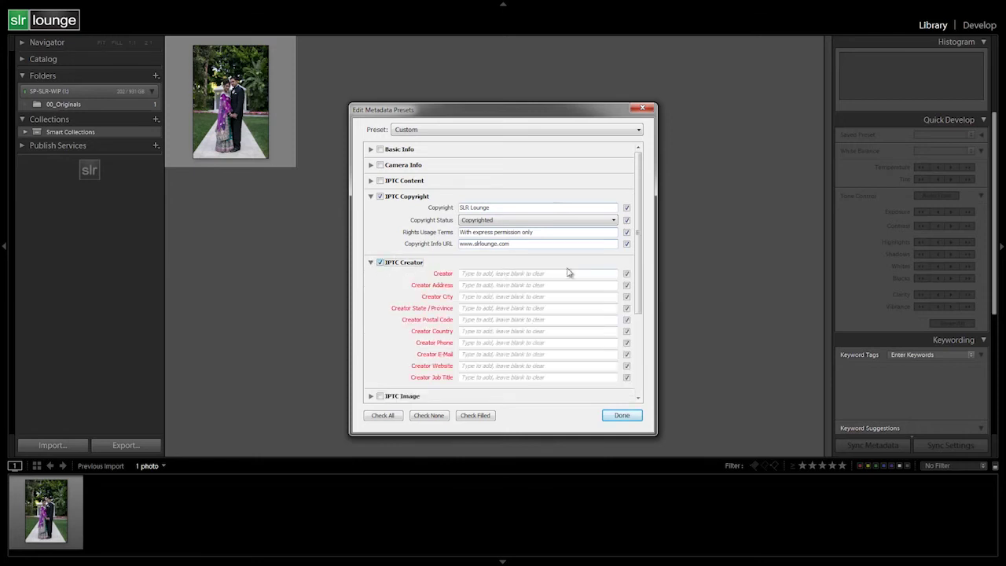
scroll(503, 201, "down", 3)
scroll(525, 283, "up", 3)
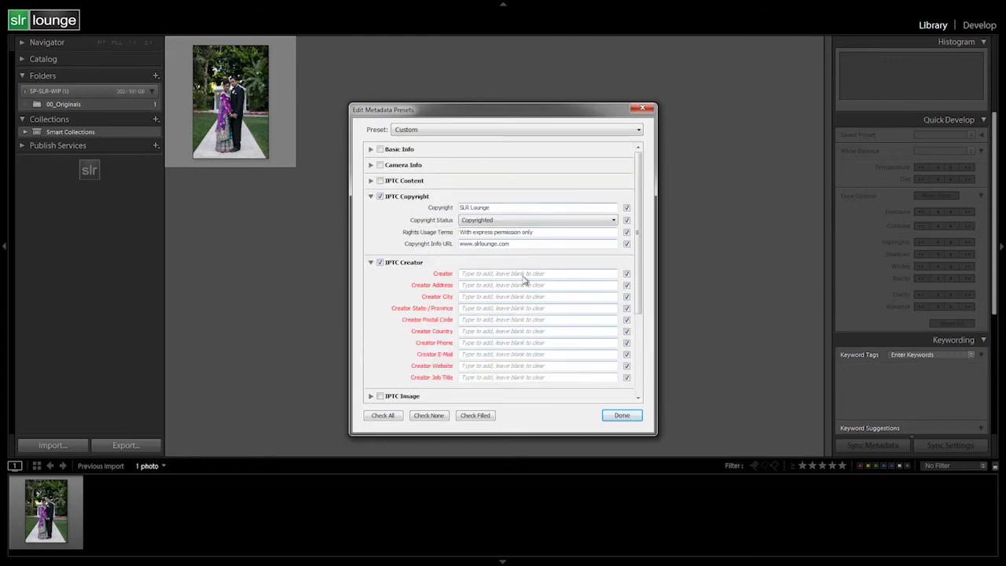
left_click(492, 273)
type("Pye Jirsa")
key("Tab")
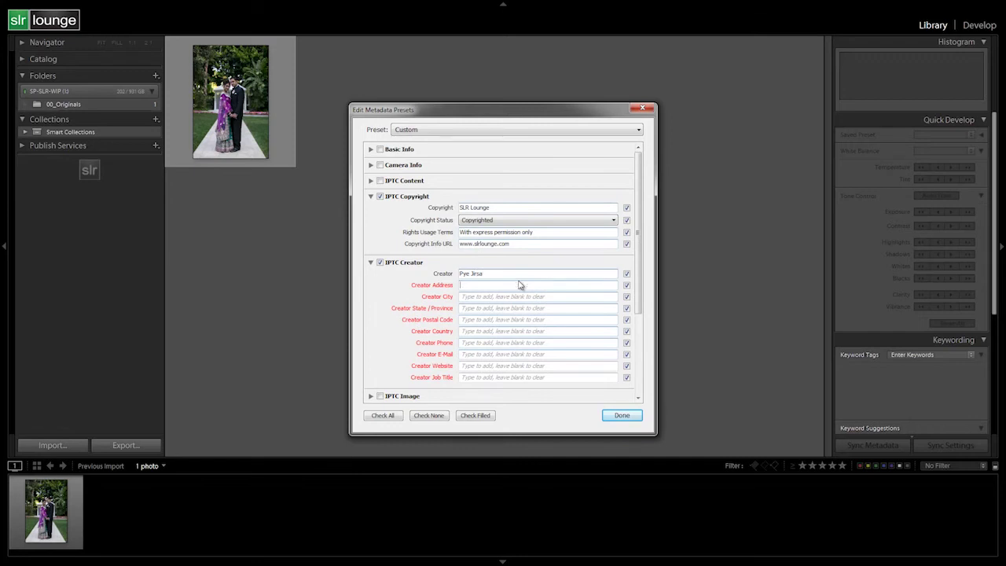
key("shift+Tab")
type("P")
key("Tab")
Exclude Creator Address, then fill in the creator's city and state CA
left_click(627, 286)
left_click(536, 297)
type("Tustin")
key("Tab")
type("CA")
key("Tab")
scroll(512, 299, "down", 3)
scroll(511, 301, "up", 2)
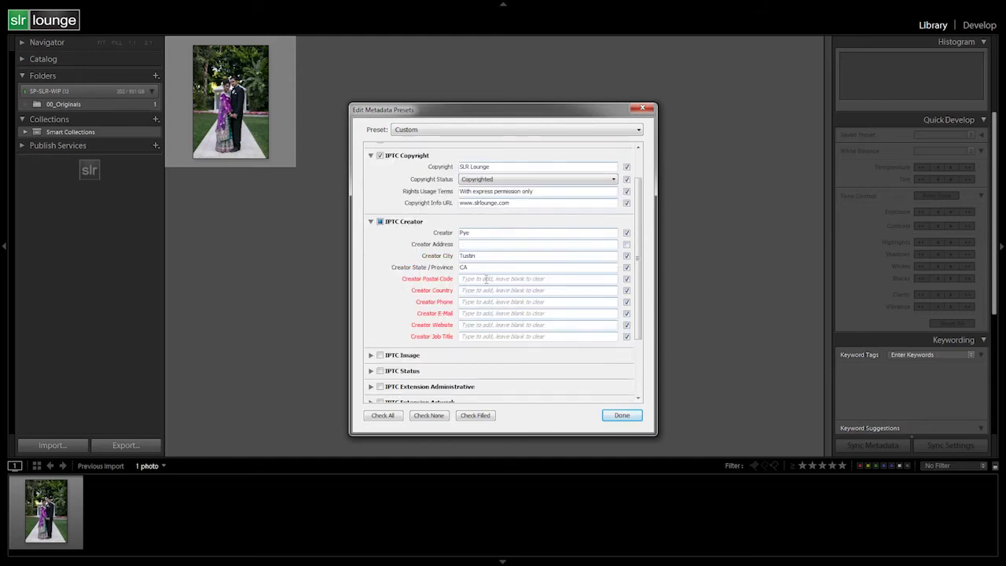
left_click(498, 277)
Exclude postal code and phone from the preset and set Creator Country to US
left_click(628, 279)
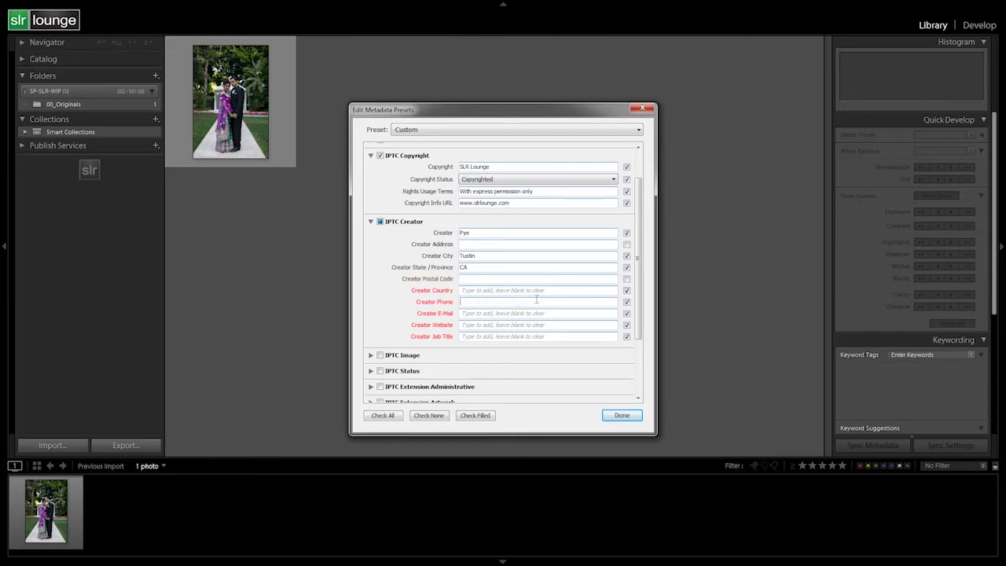
left_click(563, 291)
type("US")
key("Tab")
left_click(628, 302)
left_click(605, 313)
type("pye")
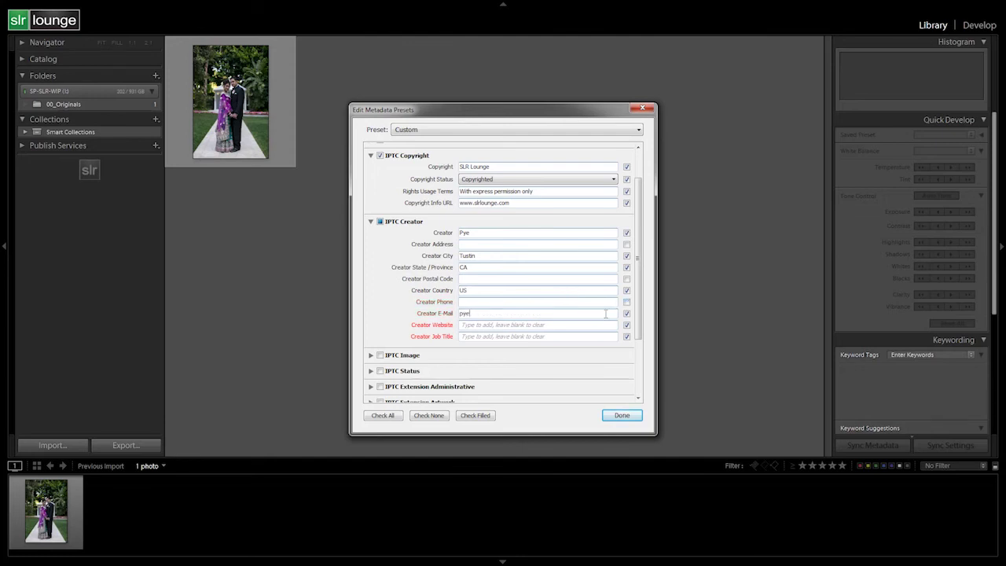
key("BackSpace")
key("BackSpace")
left_click(508, 326)
type("www.s")
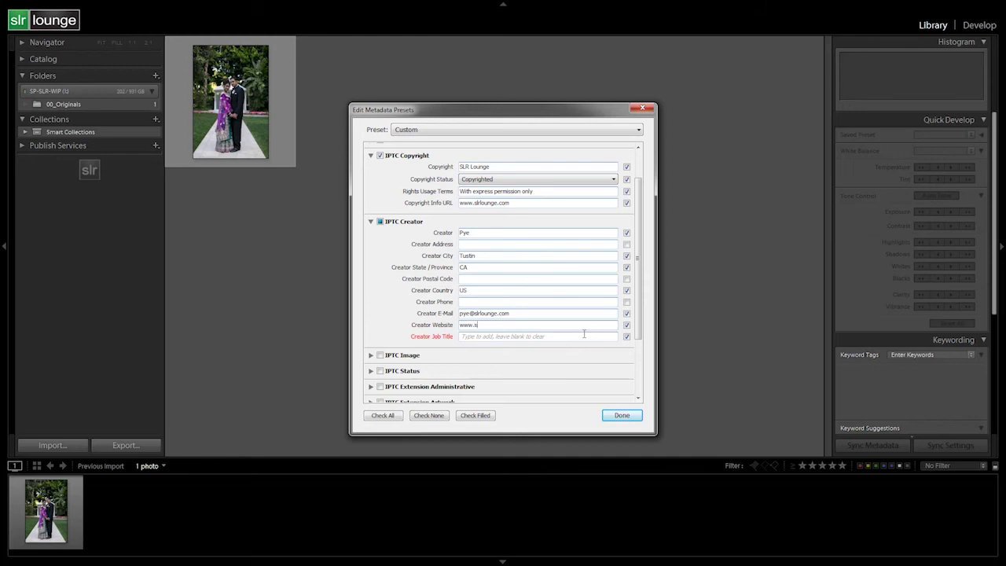
left_click(584, 336)
type("Managing Editor for SLR Lounge")
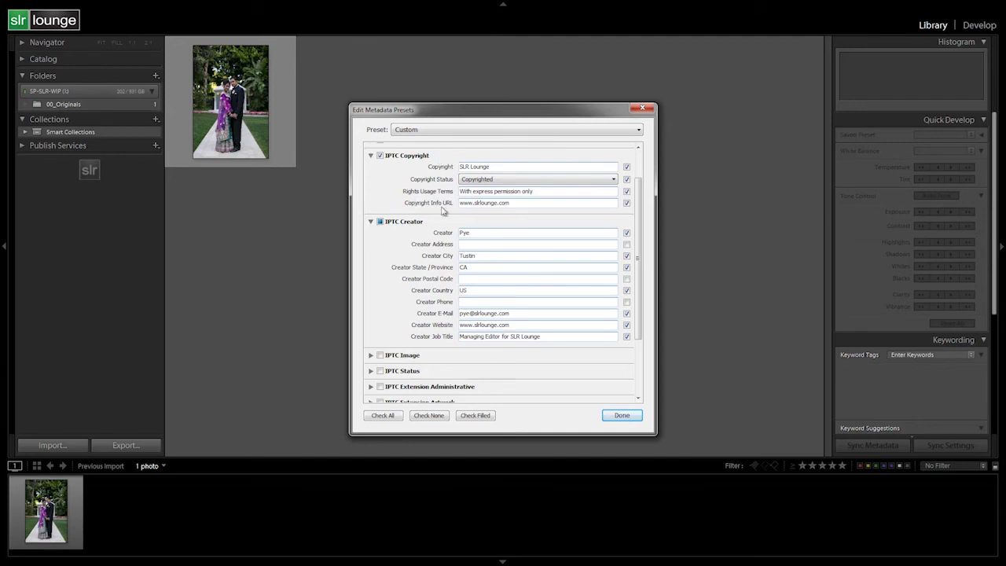
left_click(448, 129)
Save the settings as new preset 'Standard Import - SLR Lounge' and close the editor
left_click(448, 159)
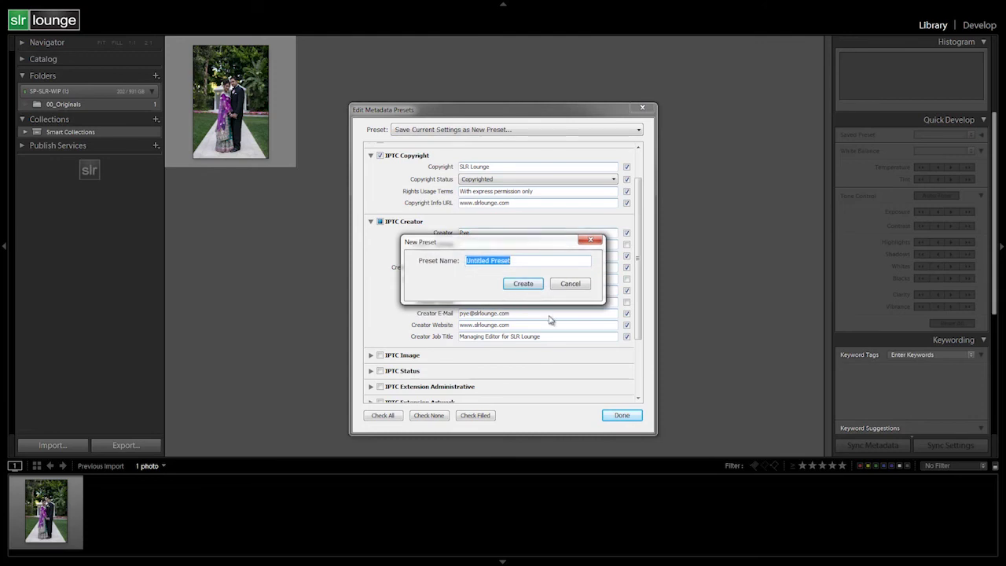
type("SLR Lounge Stand")
type("ard Impor")
type("t")
key("ctrl+a")
type("Standard Impor")
key("BackSpace")
key("BackSpace")
key("BackSpace")
key("BackSpace")
type("mport - SLR Lounge")
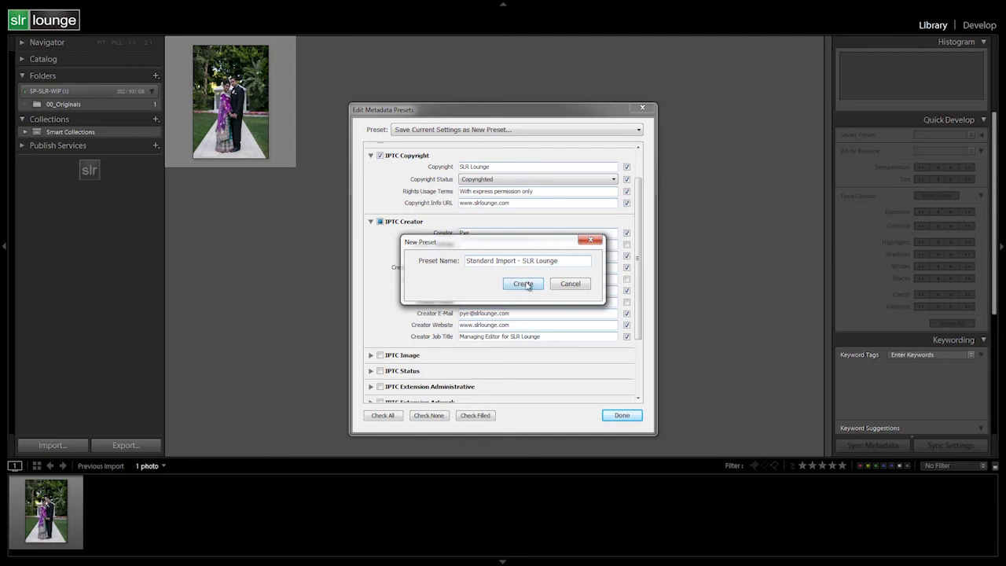
left_click(524, 284)
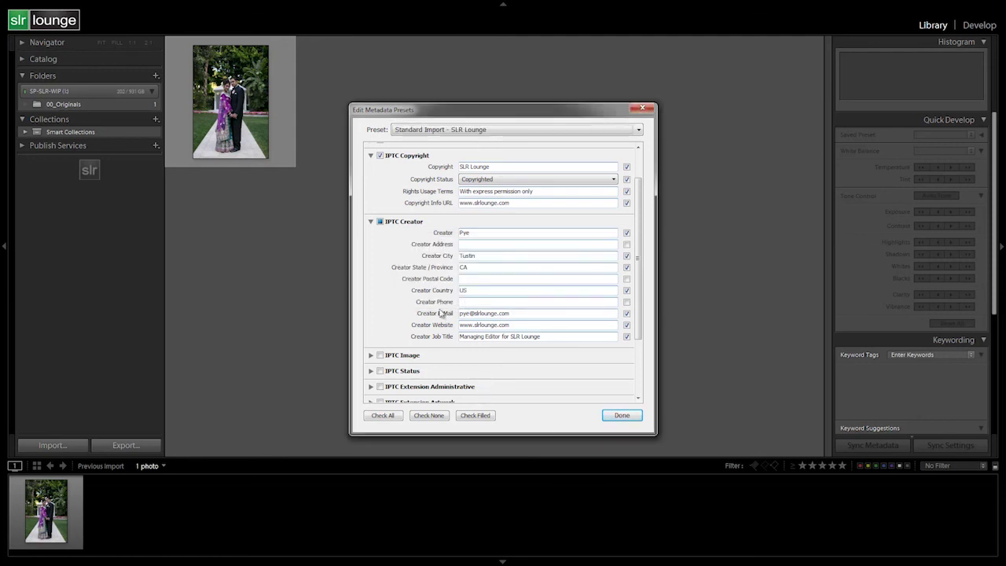
left_click(622, 415)
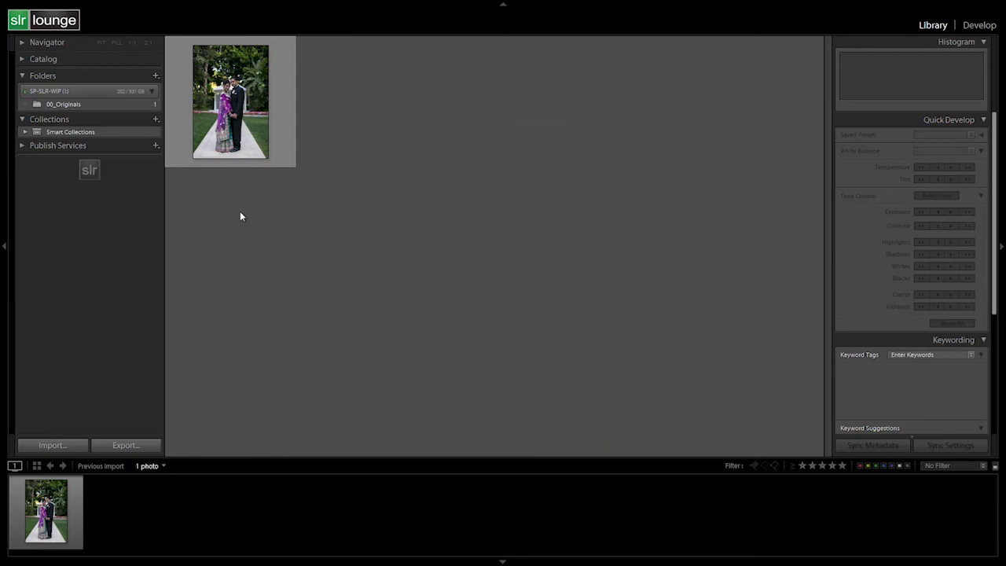